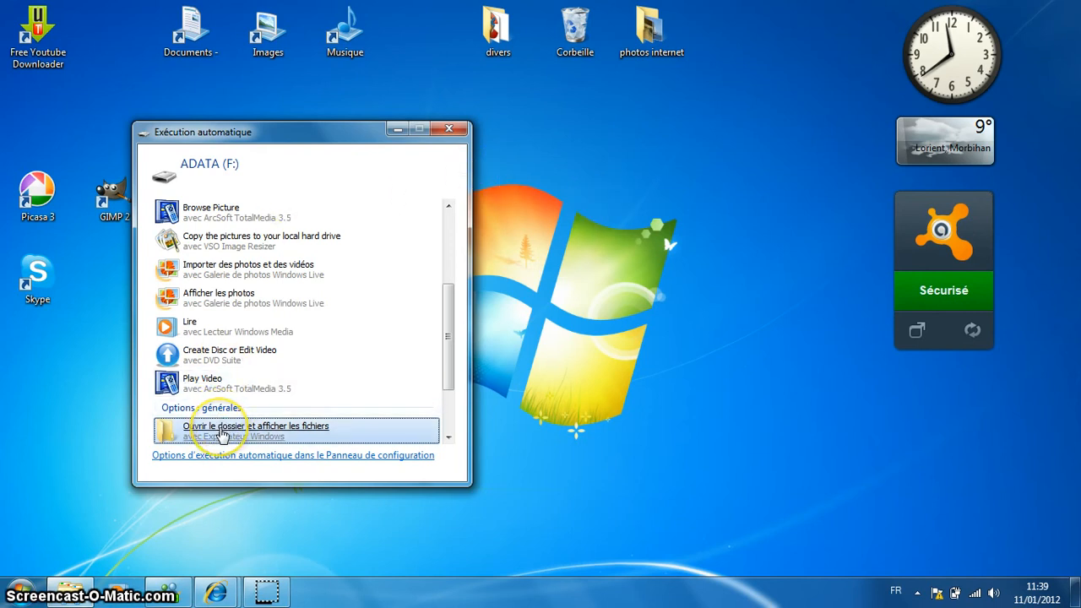
Step: Open the ADATA (F:) drive to show its files and arrange its window at a reduced size on the right half of the desktop
left_click(222, 432)
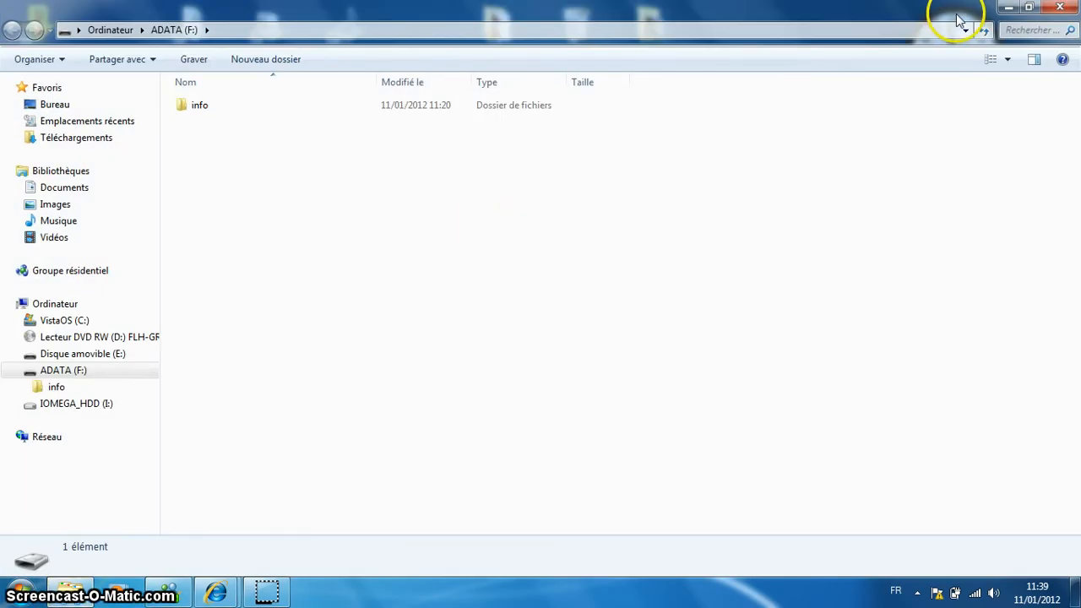
left_click(1030, 9)
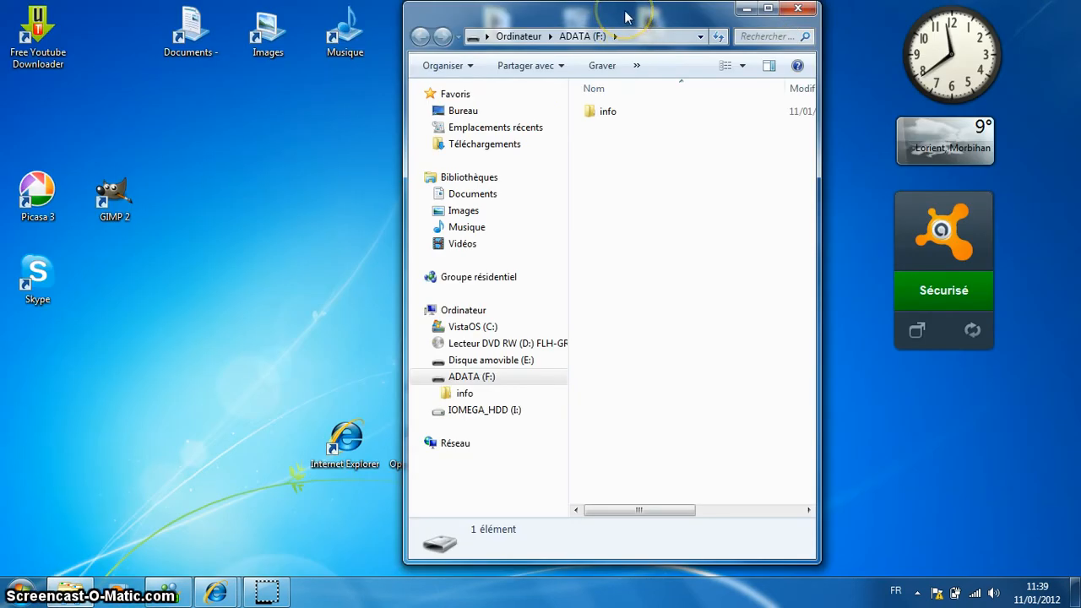
left_click_drag(610, 17, 260, 14)
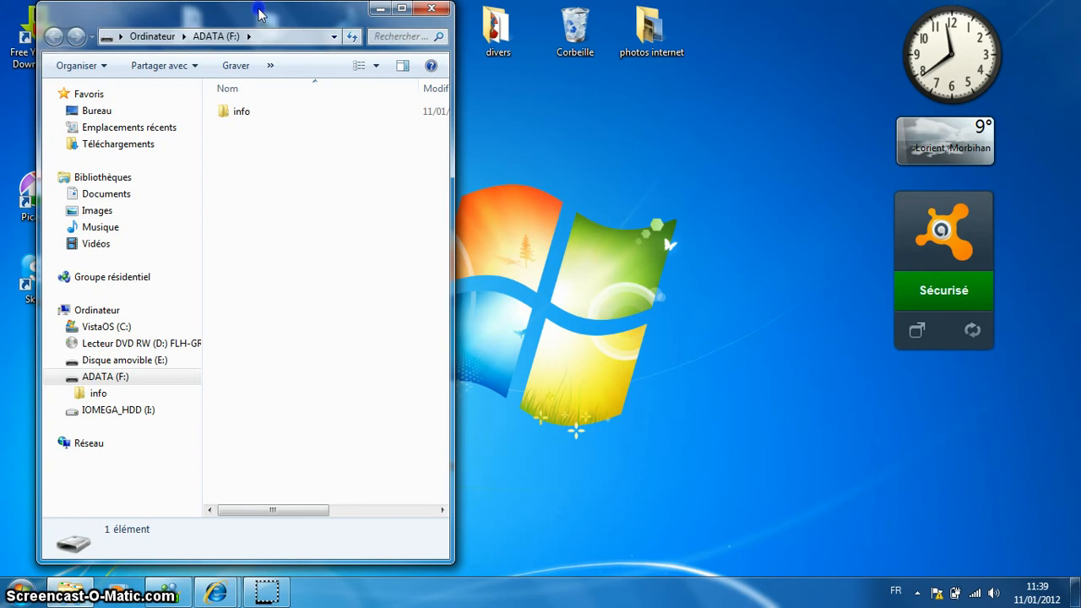
left_click_drag(260, 13, 855, 28)
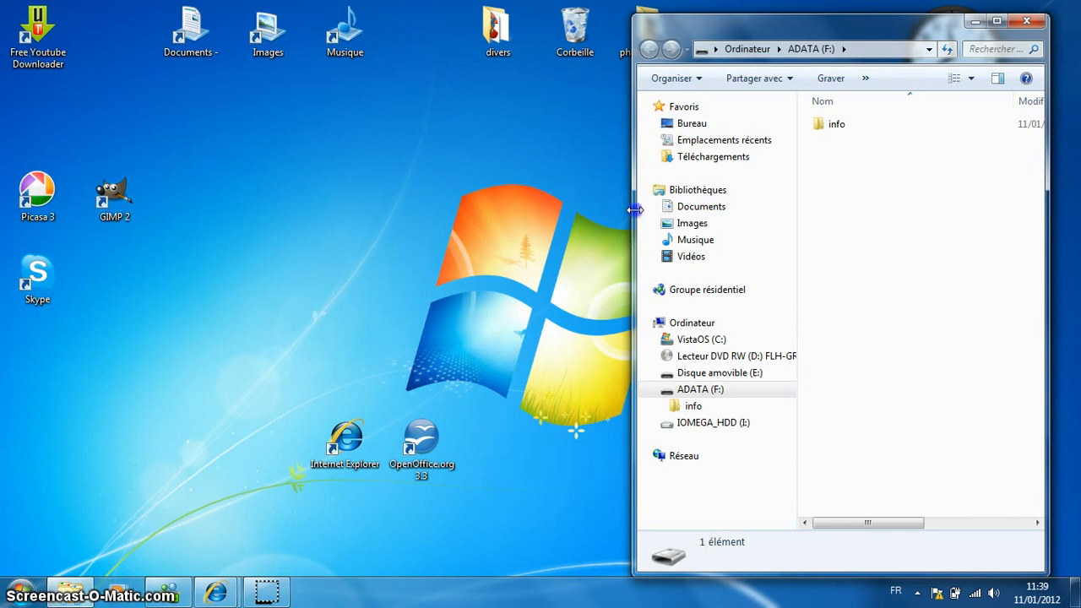
left_click_drag(635, 210, 508, 217)
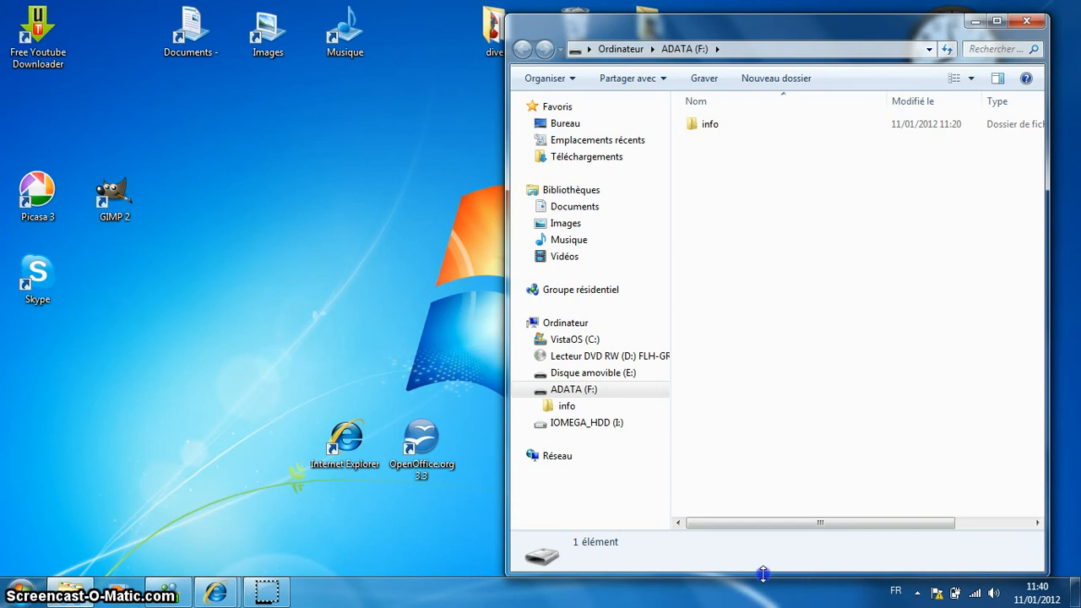
left_click_drag(763, 575, 766, 534)
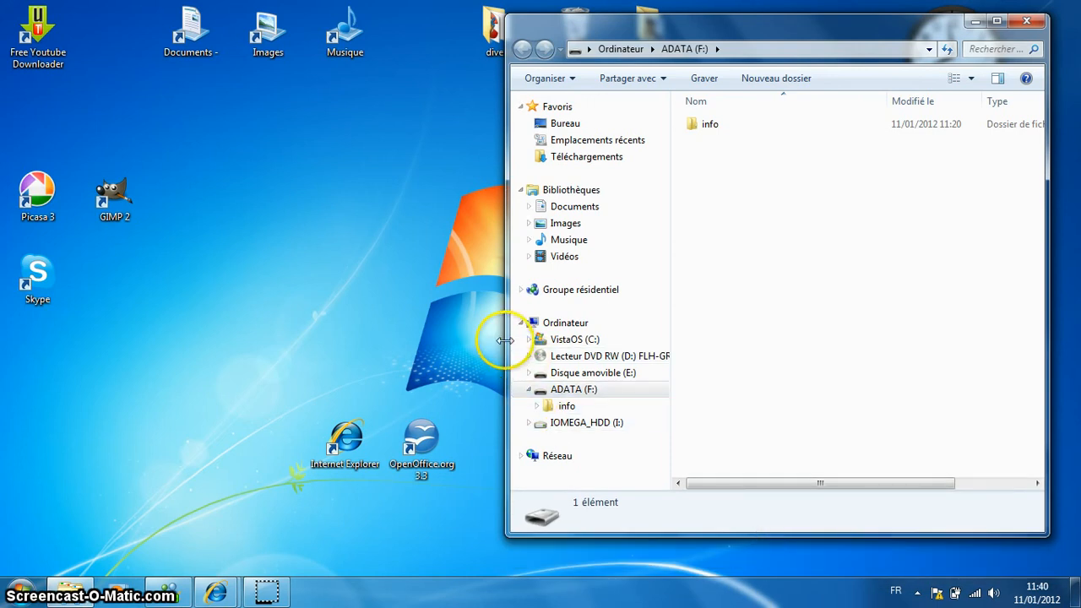
left_click_drag(506, 340, 561, 345)
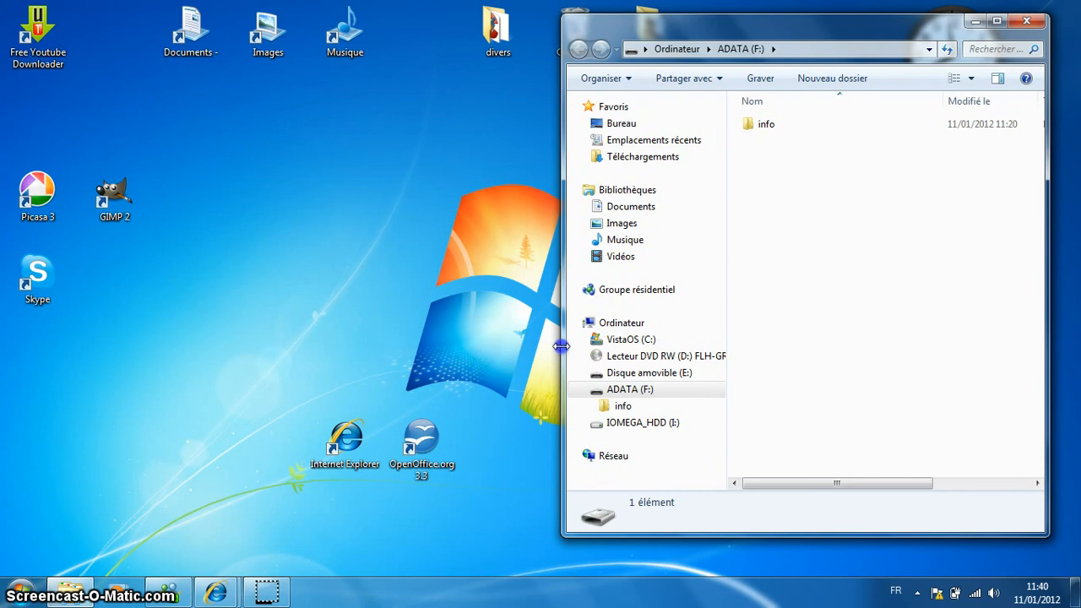
Step: Rename the ADATA (F:) drive with the owner's first name
left_click(627, 390)
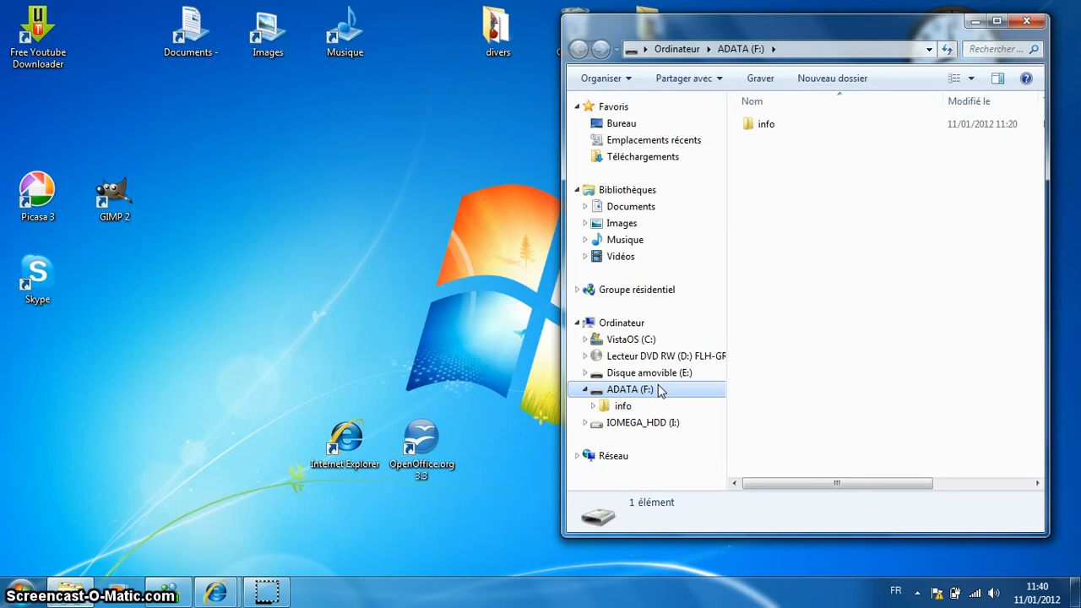
left_click(623, 390)
right_click(622, 393)
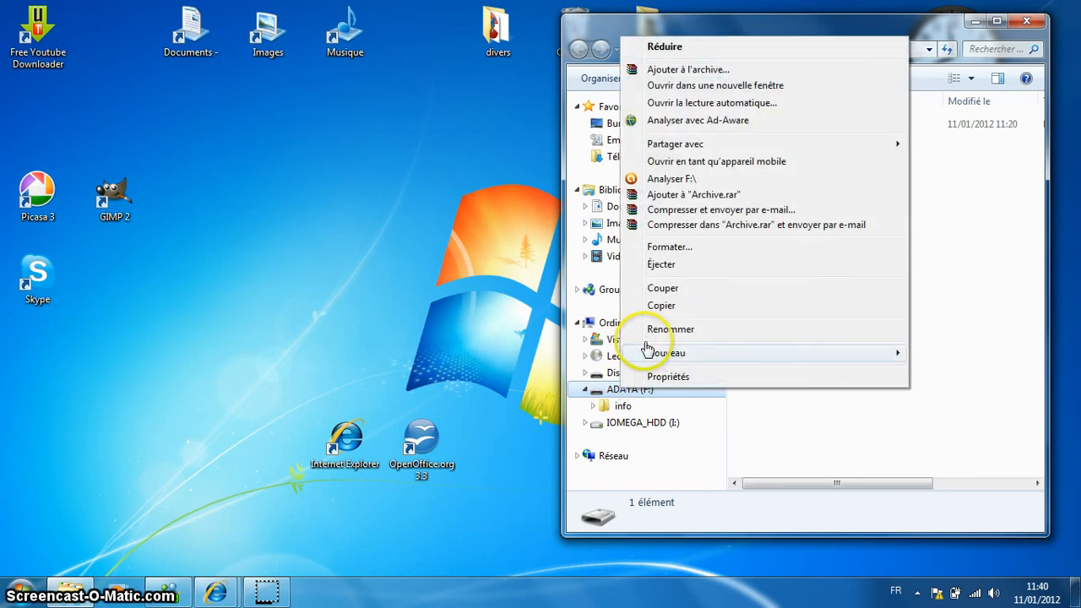
left_click(665, 329)
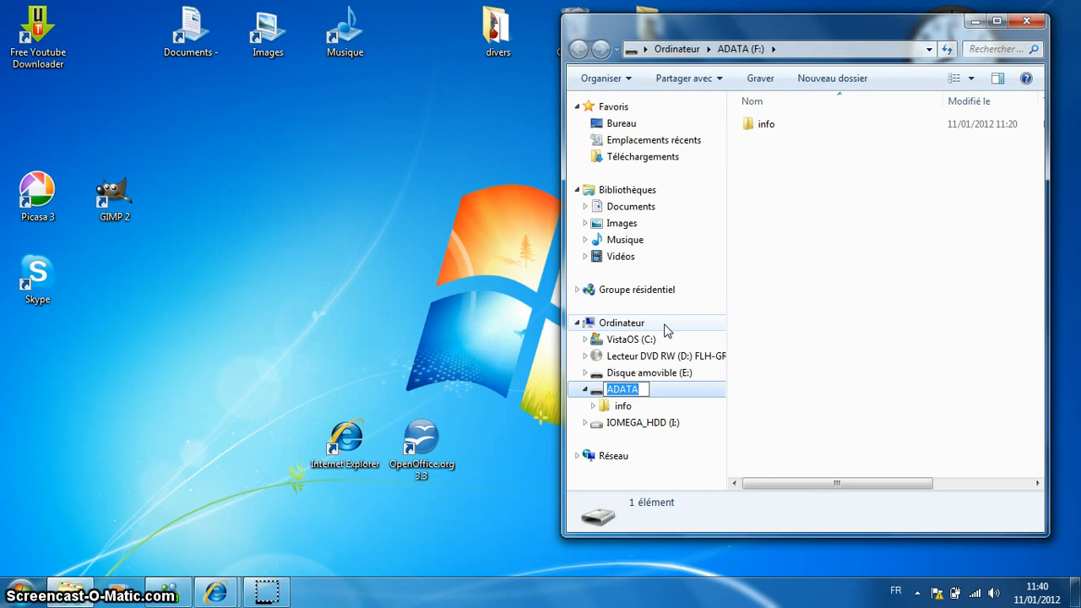
type("Laurent")
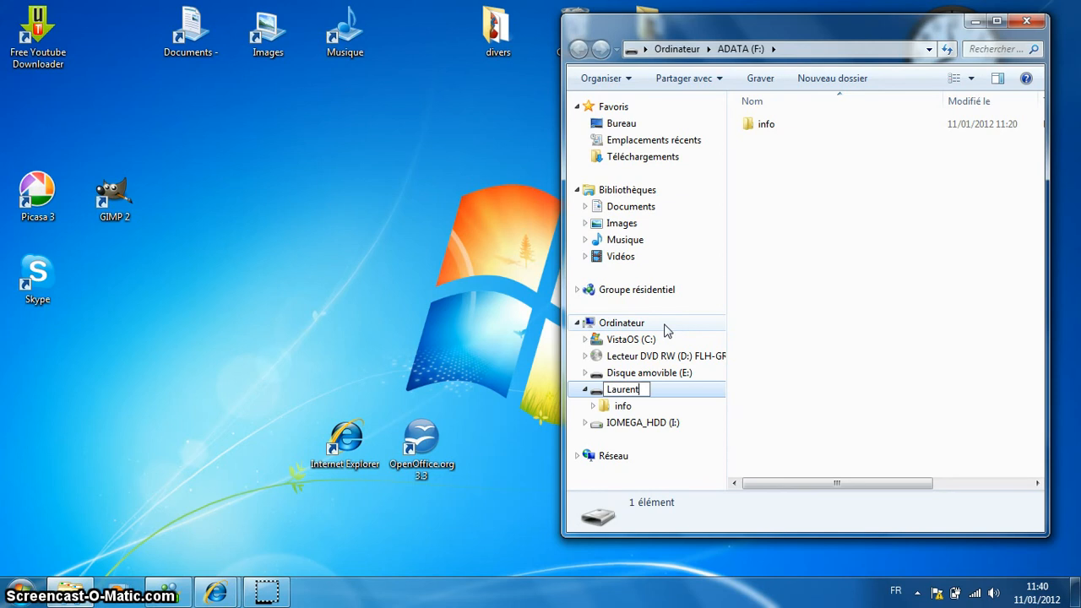
key("Return")
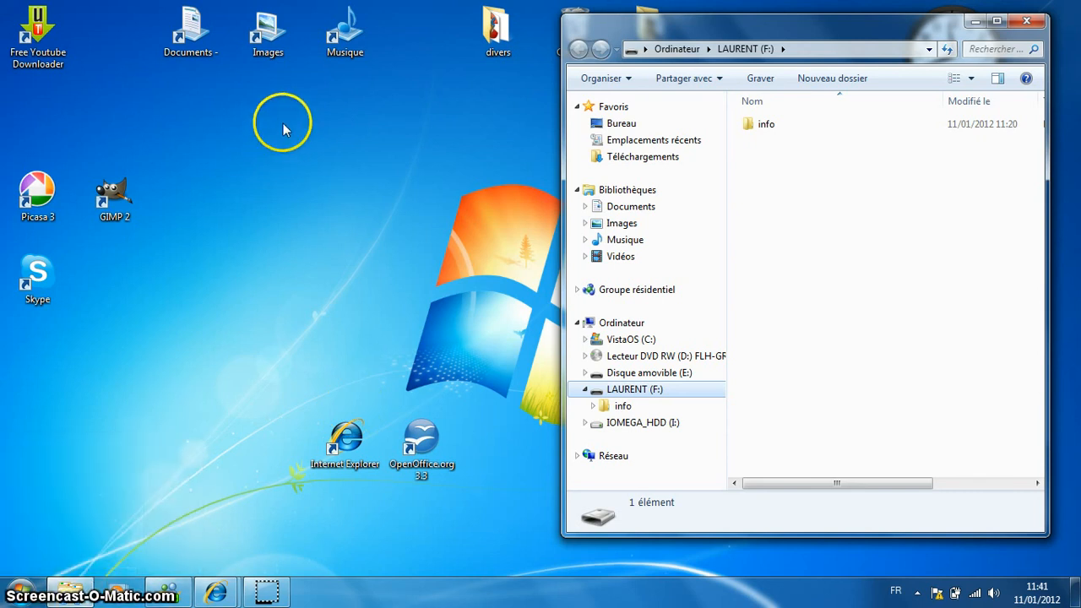
Step: Open the Images library beside the USB drive window and browse the pictures in its photos internet folder
double_click(269, 34)
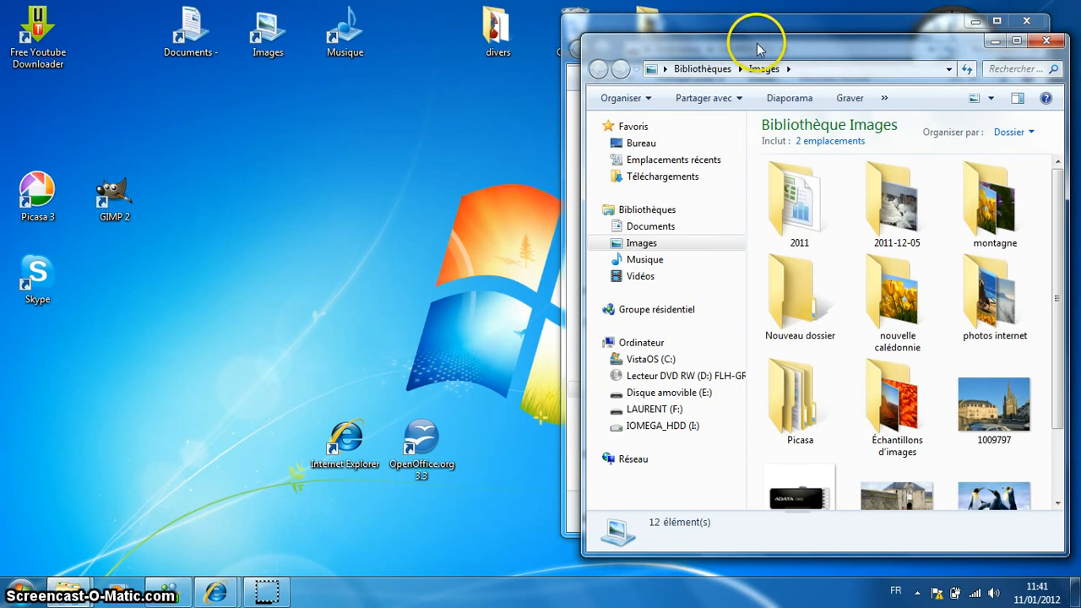
left_click_drag(755, 40, 157, 32)
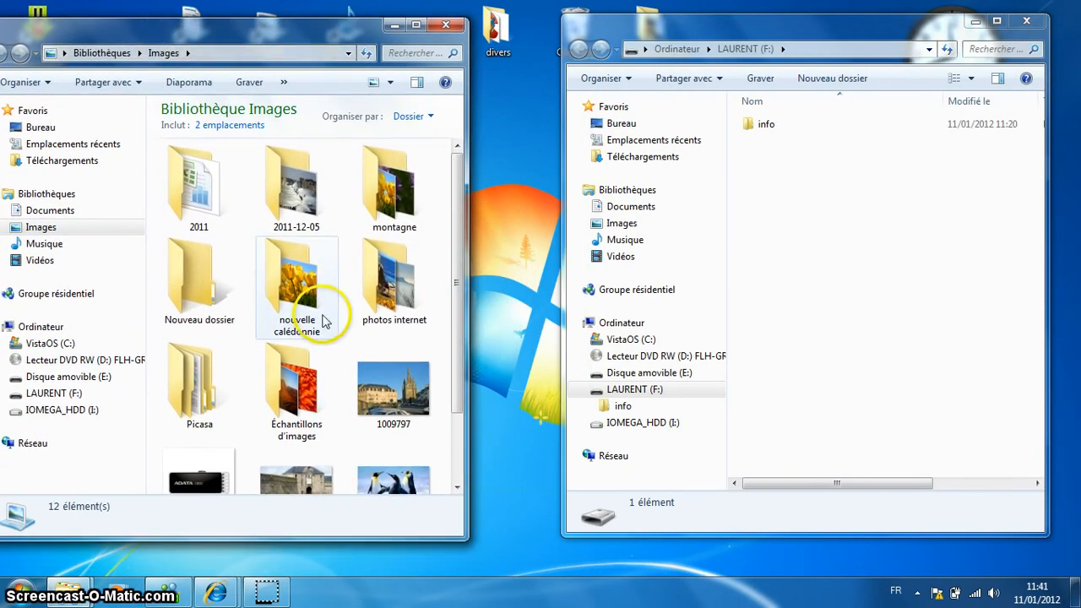
left_click(393, 288)
double_click(392, 287)
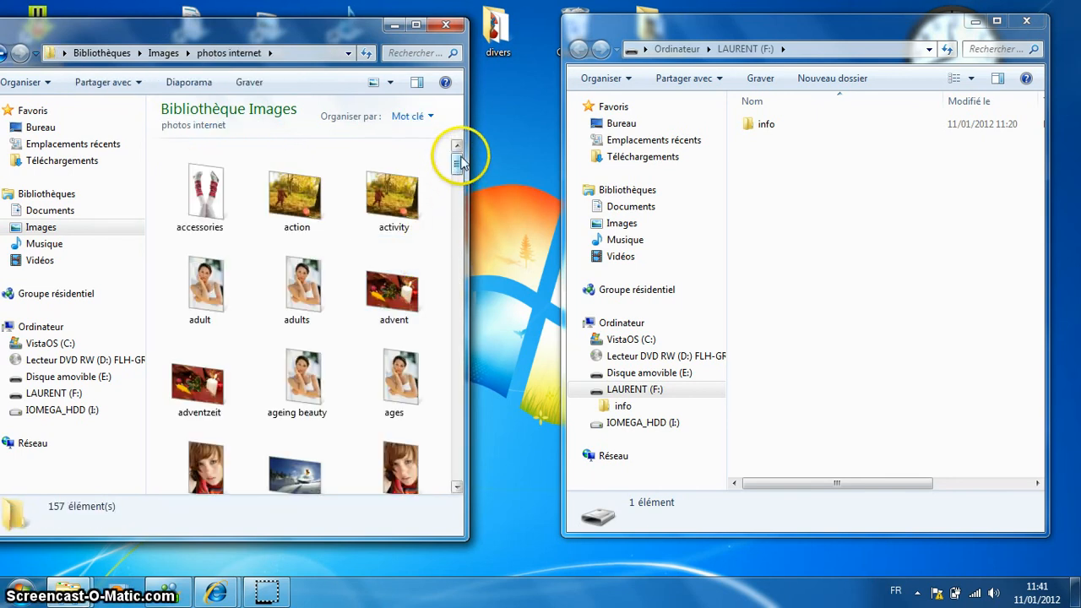
left_click_drag(461, 158, 424, 488)
mouse_move(454, 445)
left_mouse_down()
mouse_move(457, 435)
mouse_move(457, 465)
left_mouse_up()
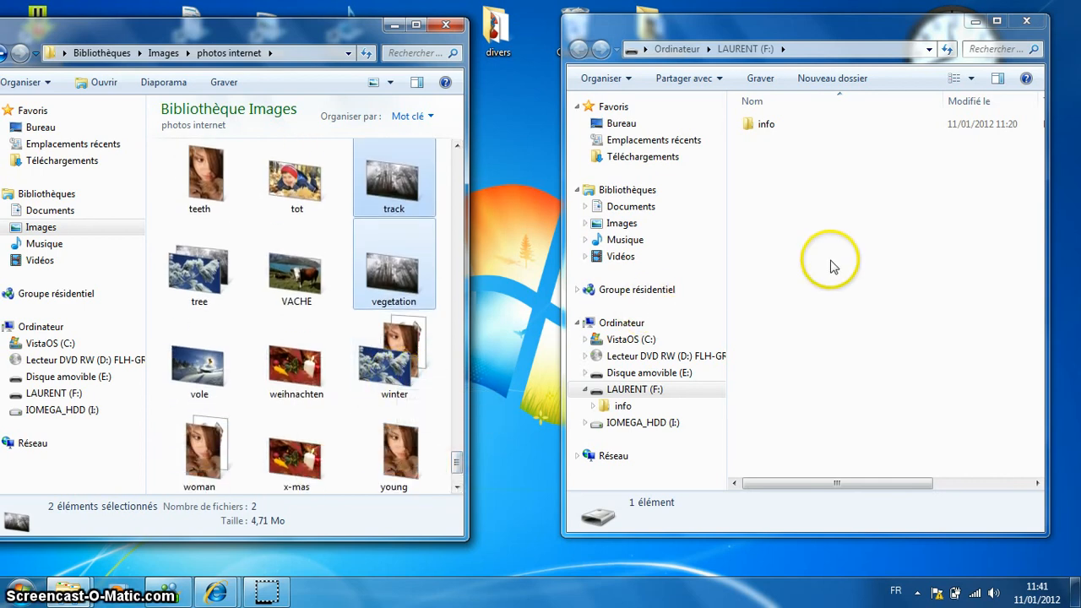
Step: Create a new folder named "janvier 2012" at the root of the USB drive
left_click(781, 194)
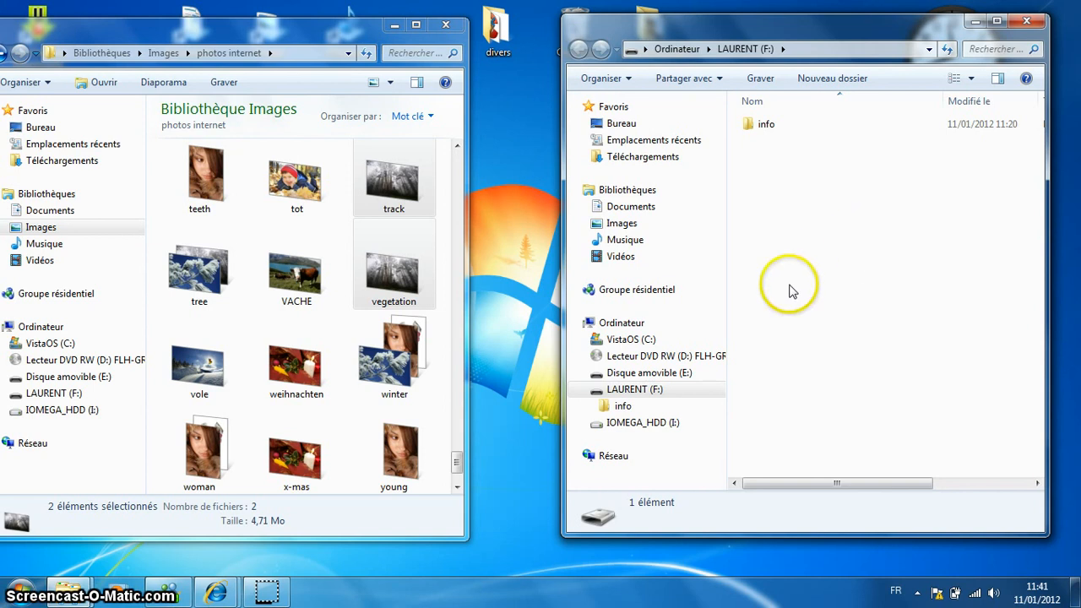
right_click(873, 264)
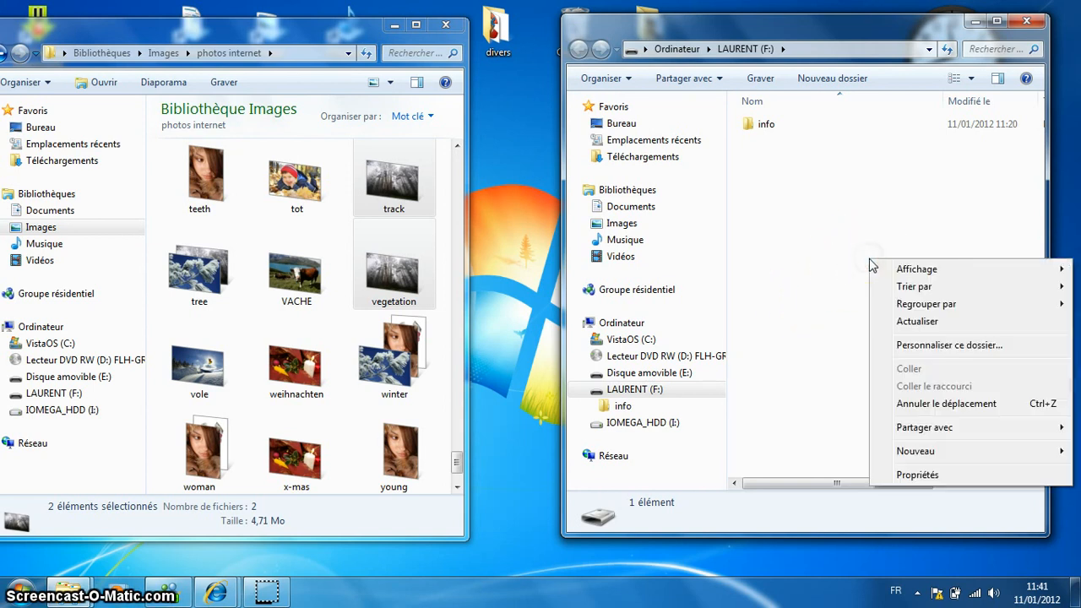
left_click(916, 452)
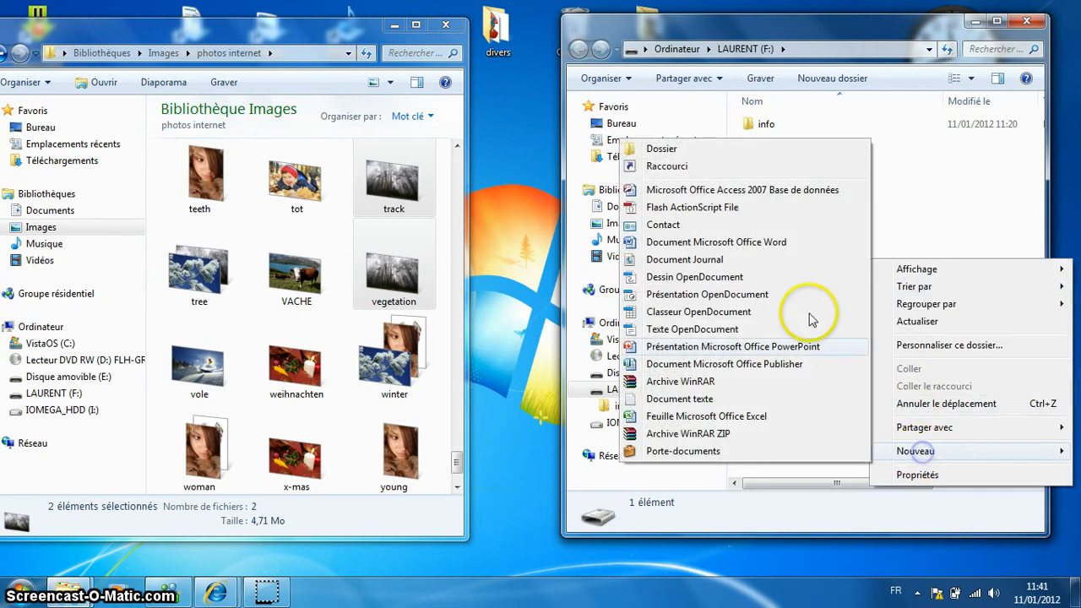
left_click(664, 150)
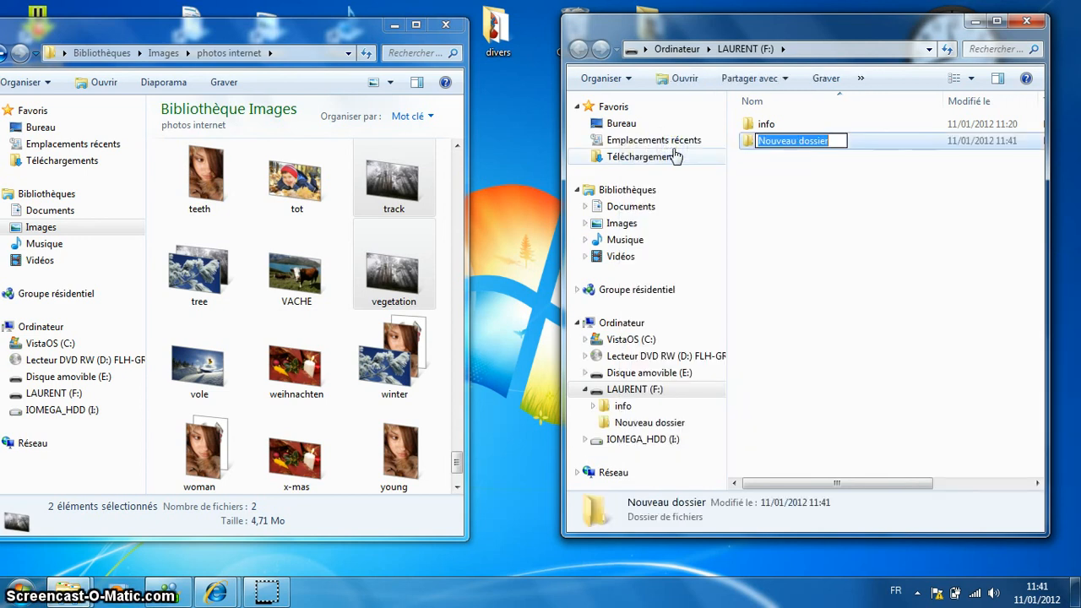
type("janvie")
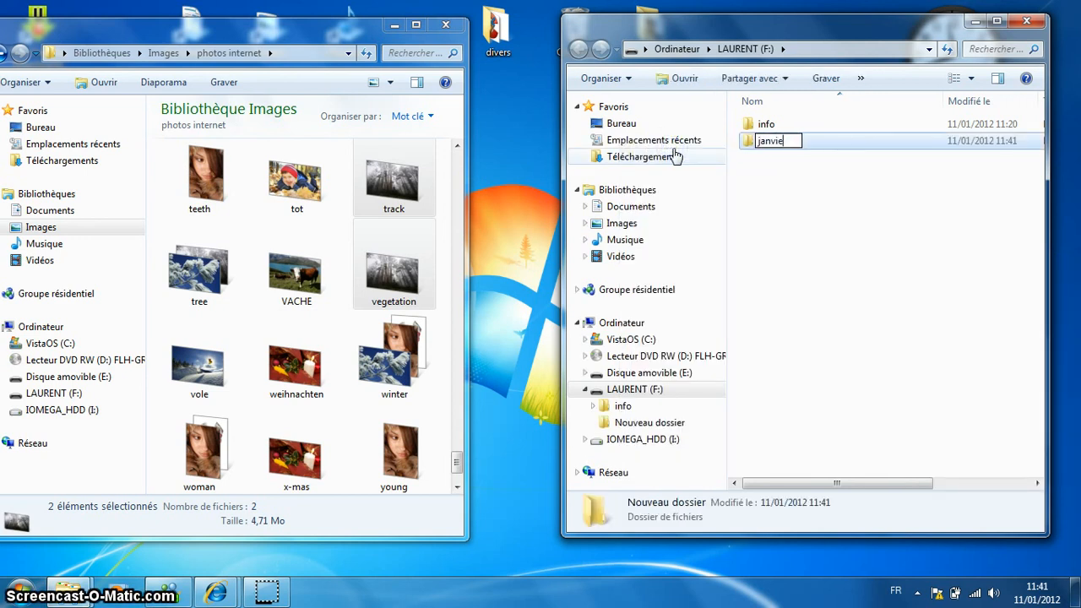
type("r 2012")
key("Return")
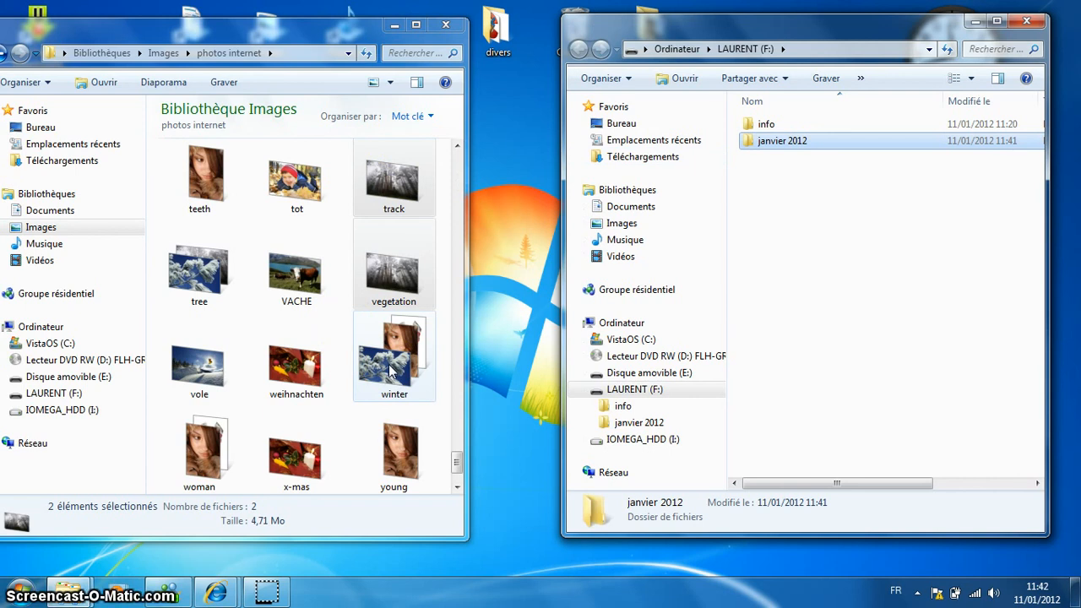
Step: Transfer the winter picture group from photos internet into the janvier 2012 folder on the USB drive
left_click_drag(390, 372, 800, 144)
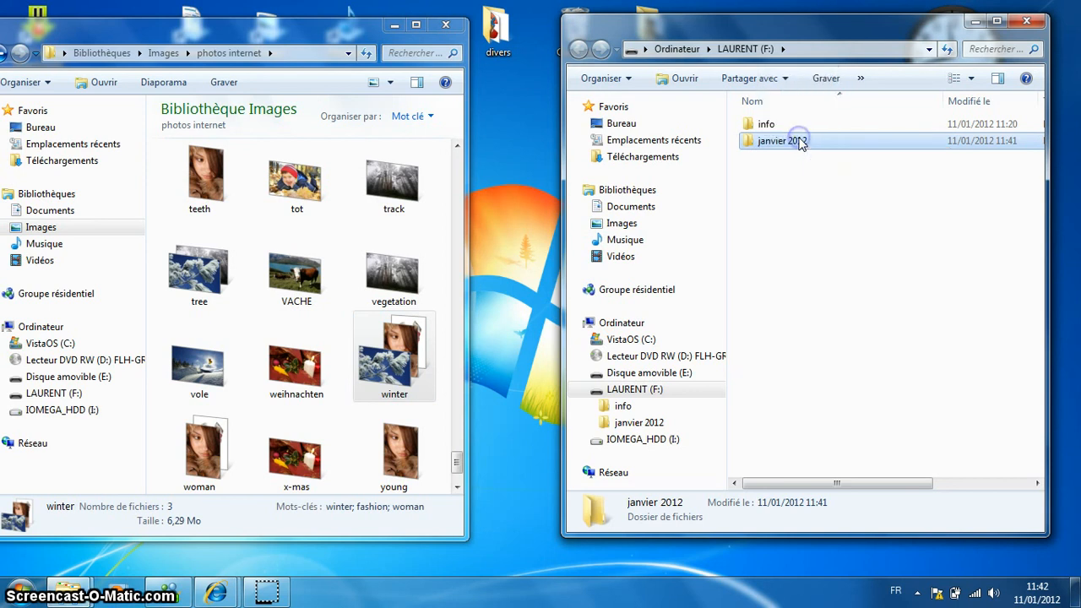
left_click(800, 144)
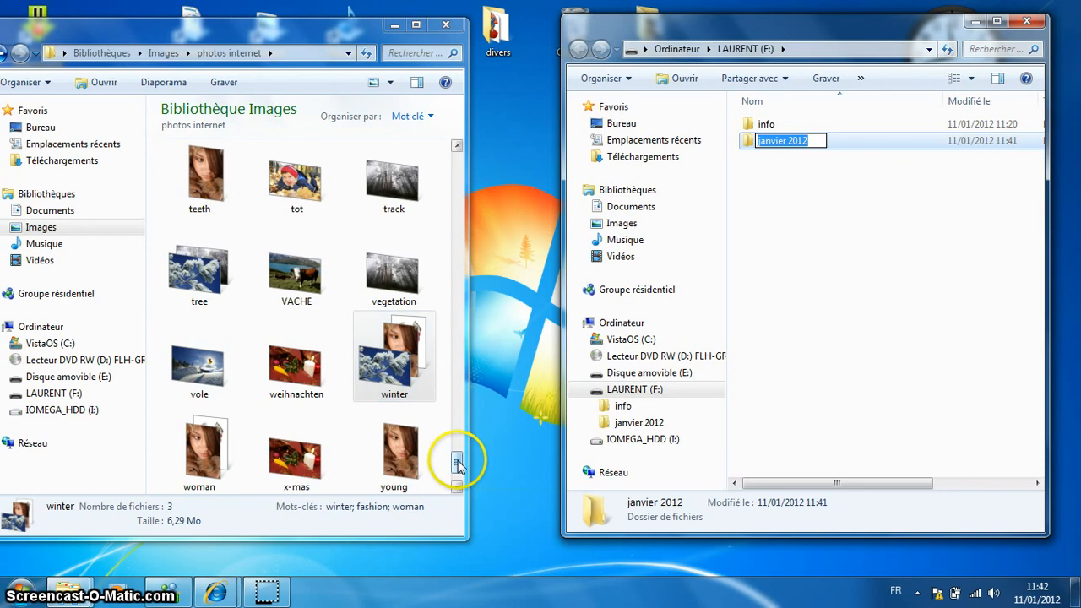
left_click_drag(457, 463, 473, 311)
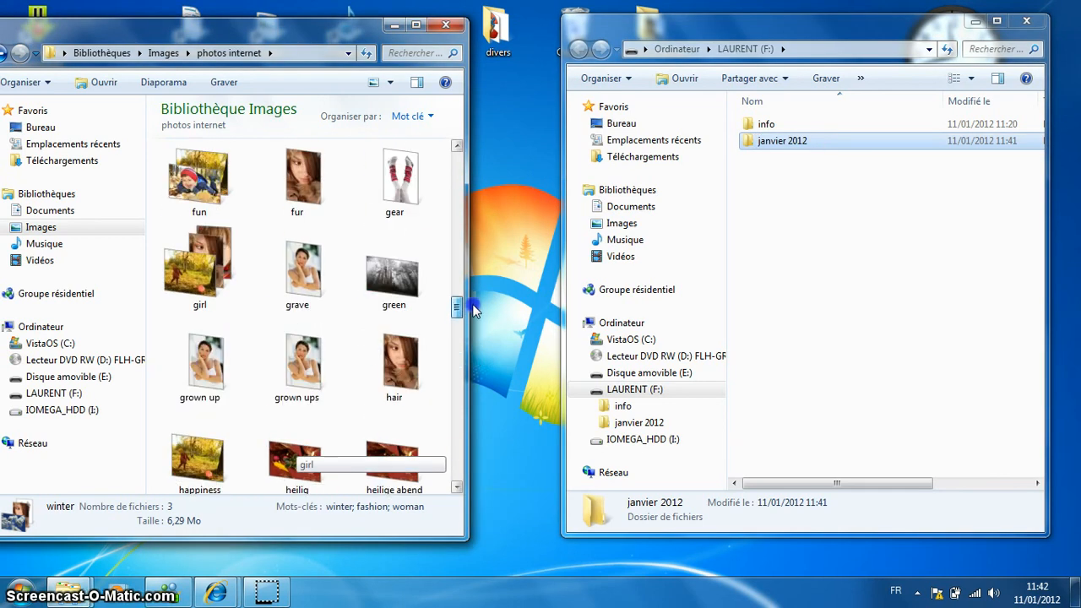
Step: Open the montagne folder of the Images library
left_click(201, 285)
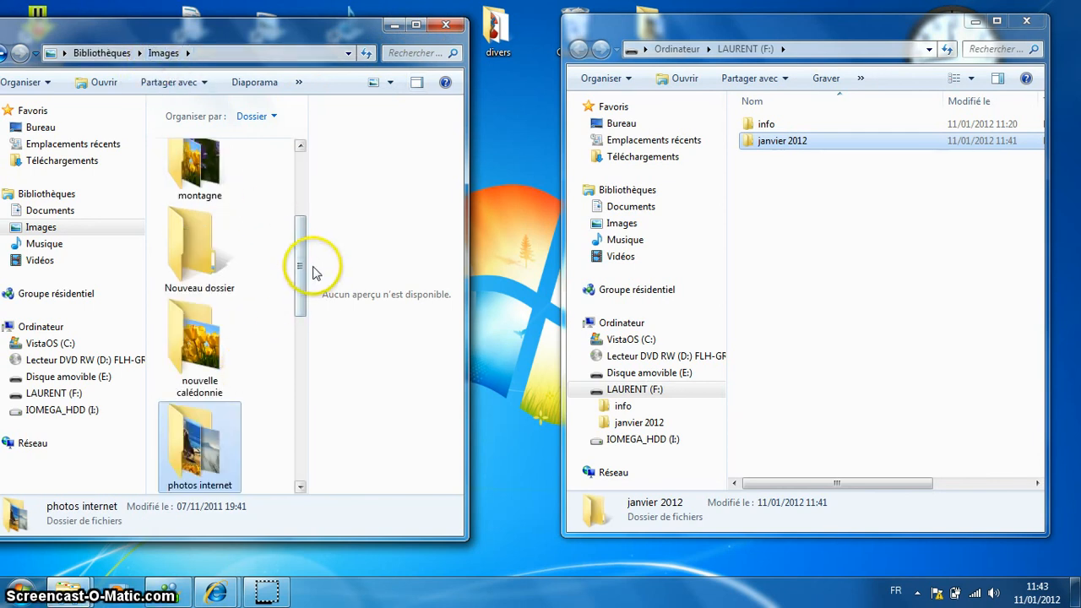
left_click_drag(302, 266, 301, 230)
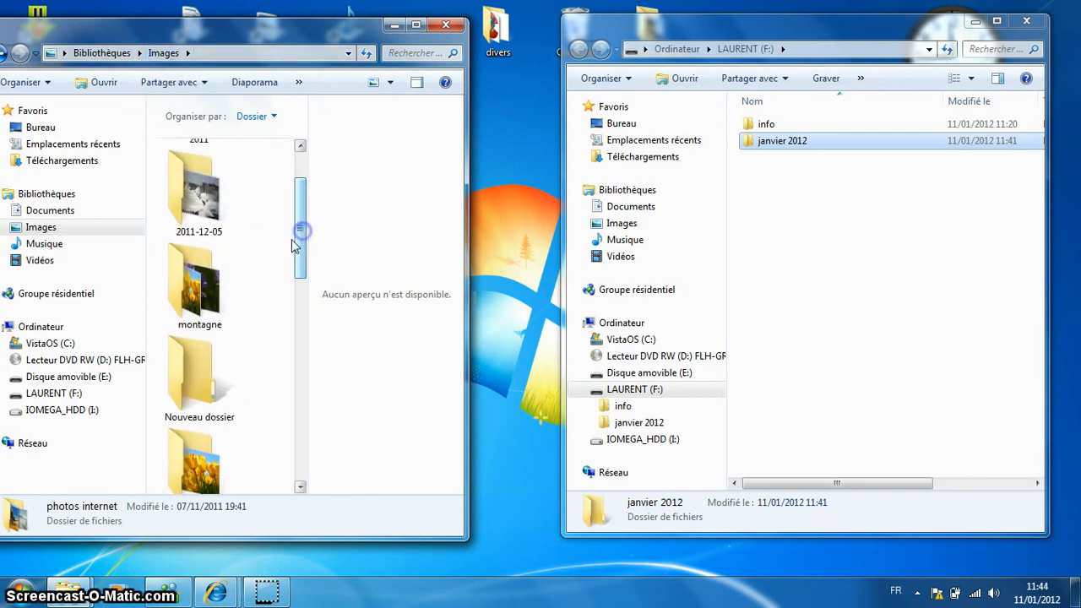
double_click(188, 296)
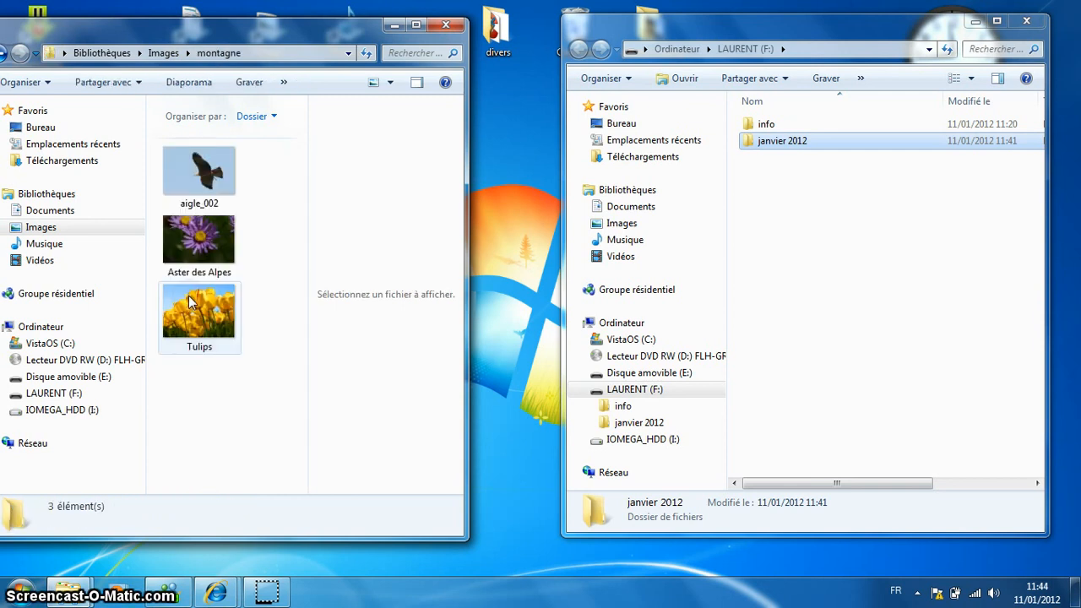
left_click(279, 175)
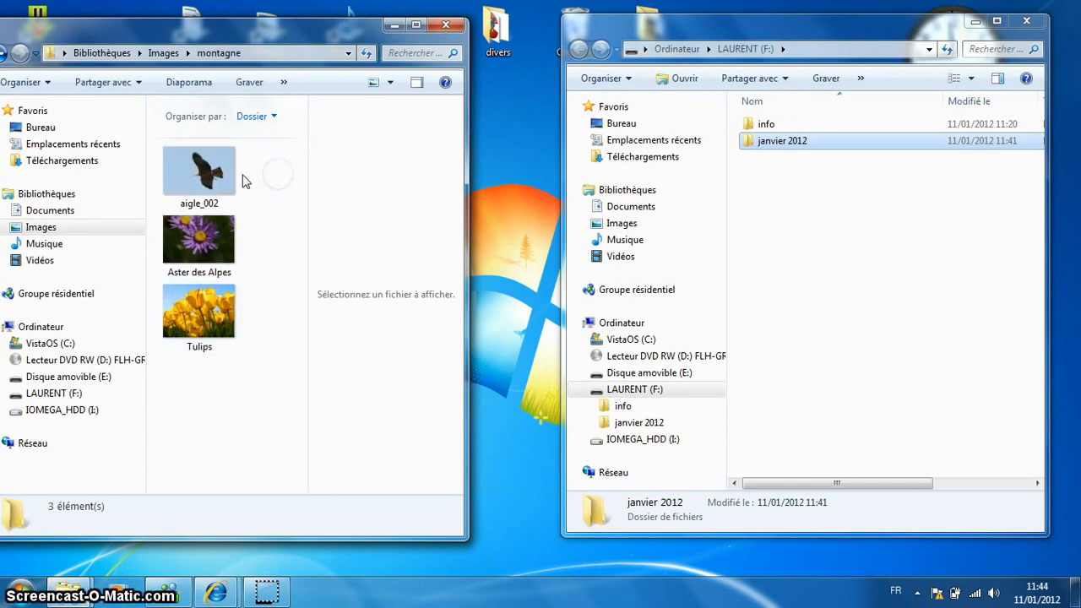
Step: Copy the photos aigle_002, Aster des Alpes and Tulips into the USB drive's janvier 2012 folder and open that folder
left_click(214, 161)
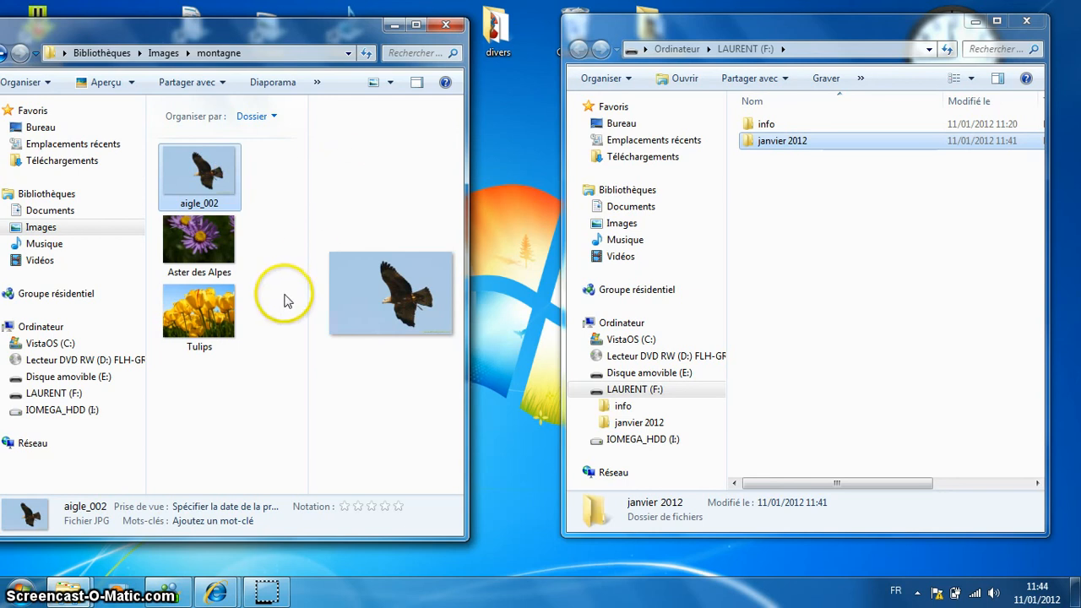
left_click(217, 313, "shift")
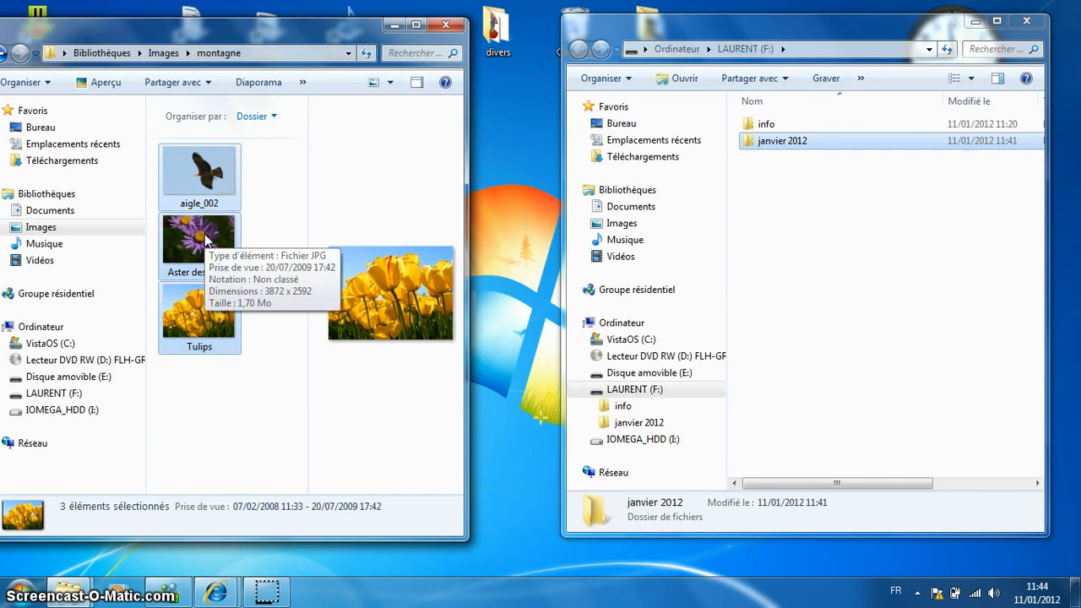
left_click_drag(206, 241, 796, 140)
left_click(796, 140)
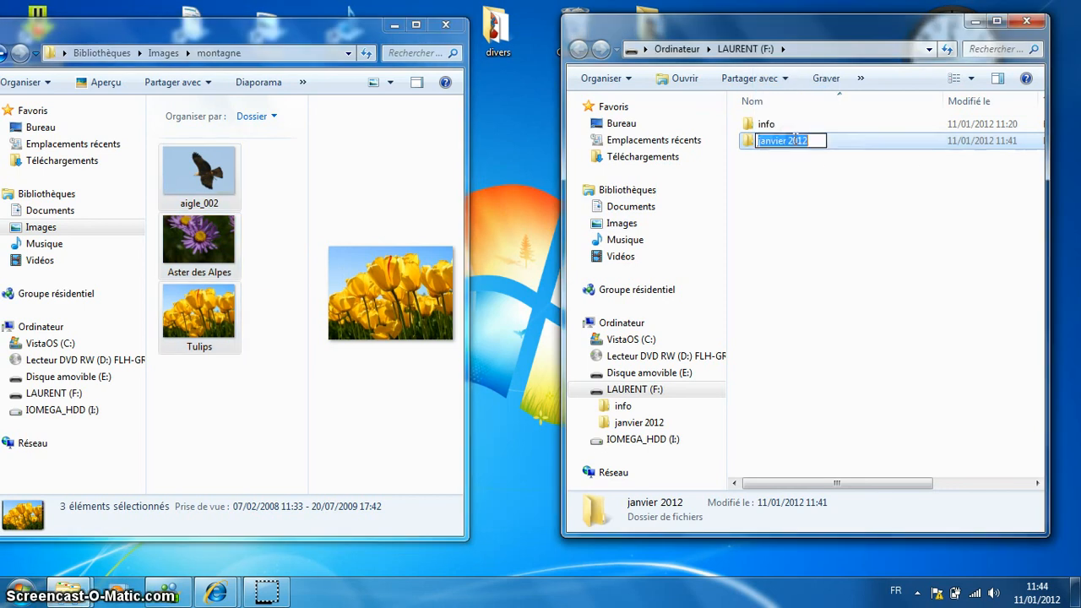
left_click(774, 203)
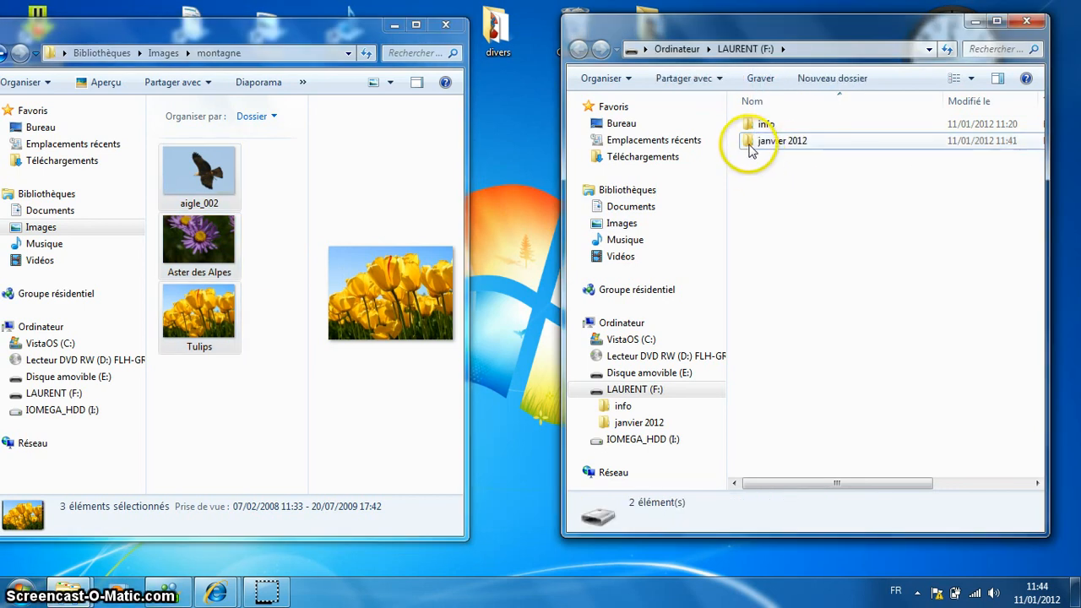
mouse_move(750, 145)
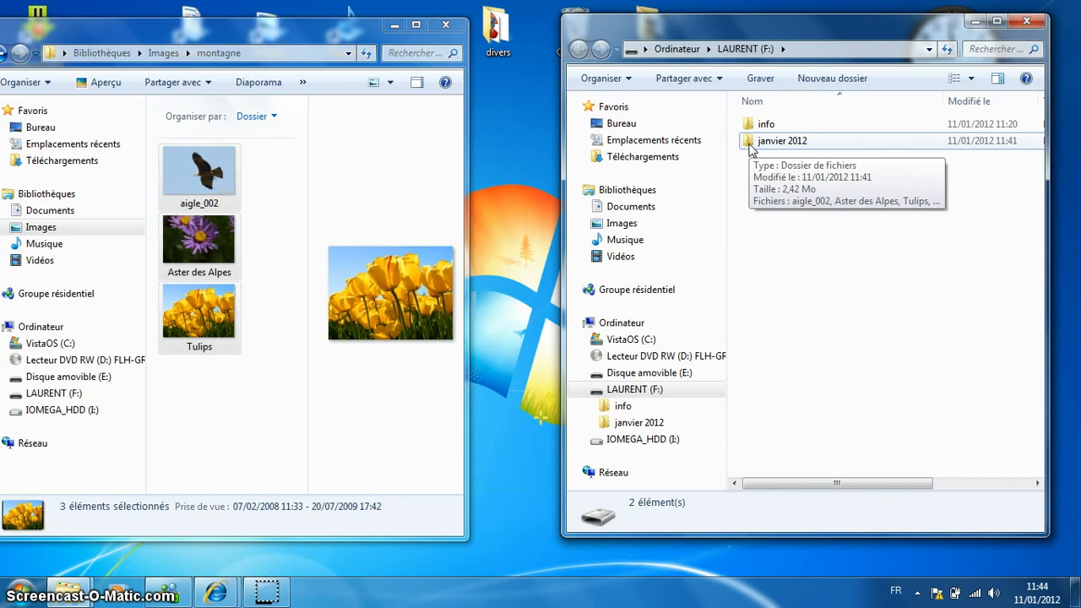
double_click(750, 146)
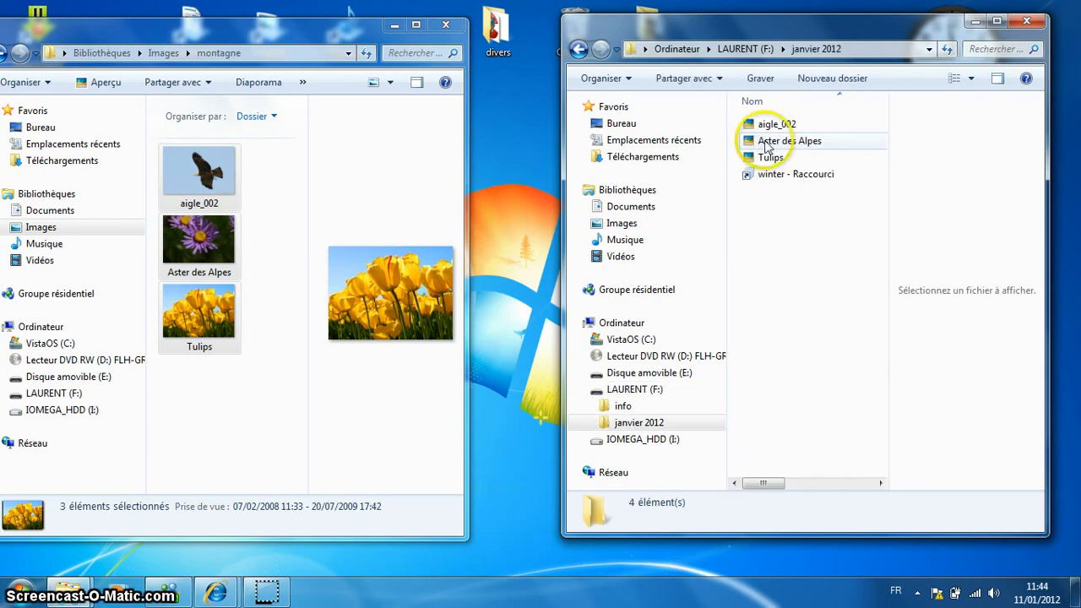
Step: Return to the USB drive's root, close the montagne window and open the Images library from the desktop beside it
mouse_move(880, 185)
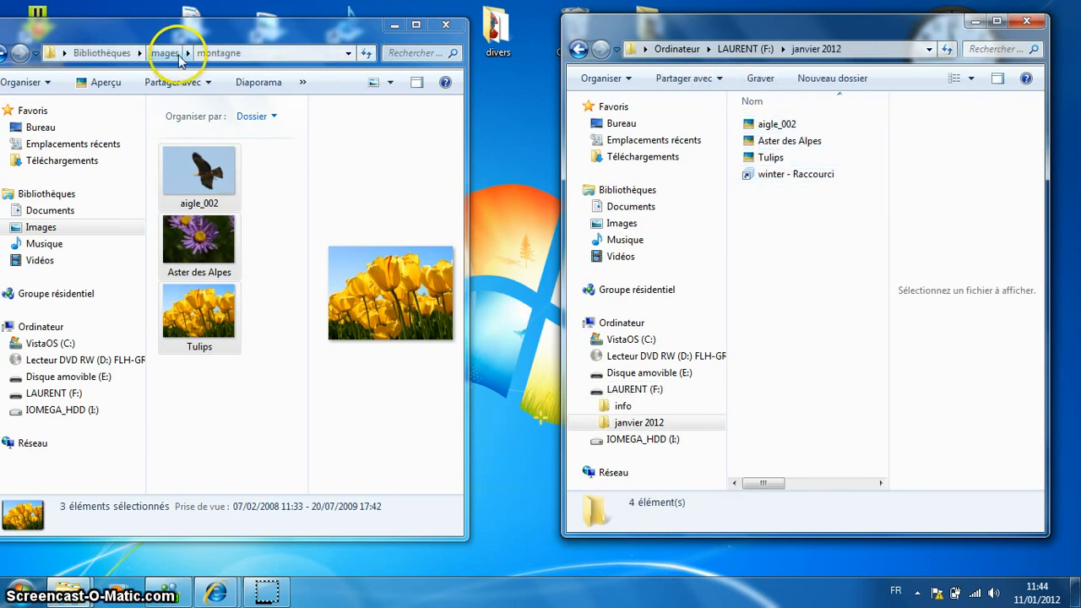
left_click(749, 144)
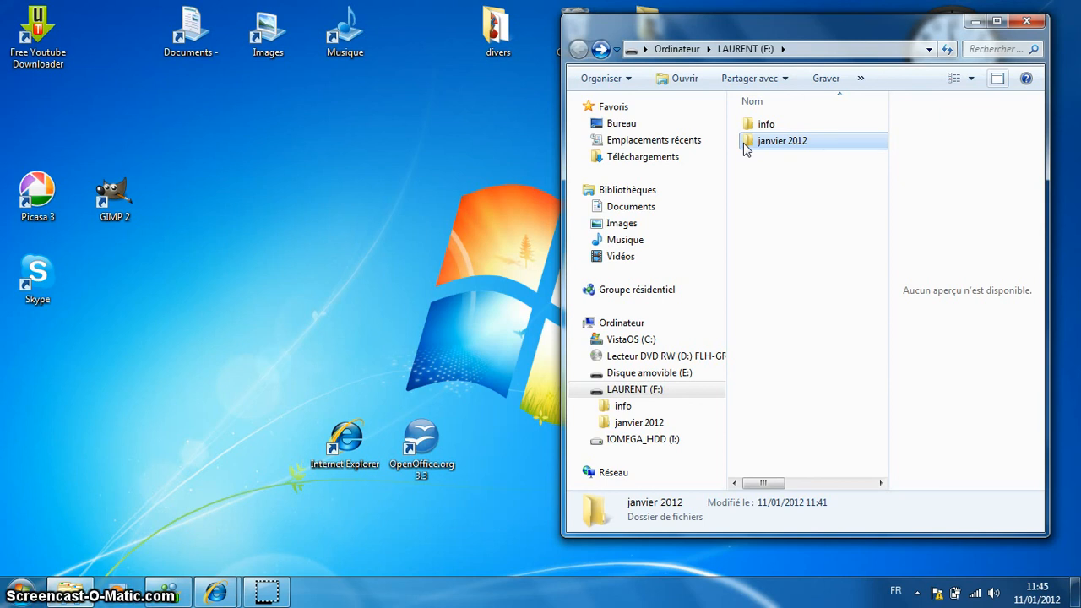
left_click(507, 169)
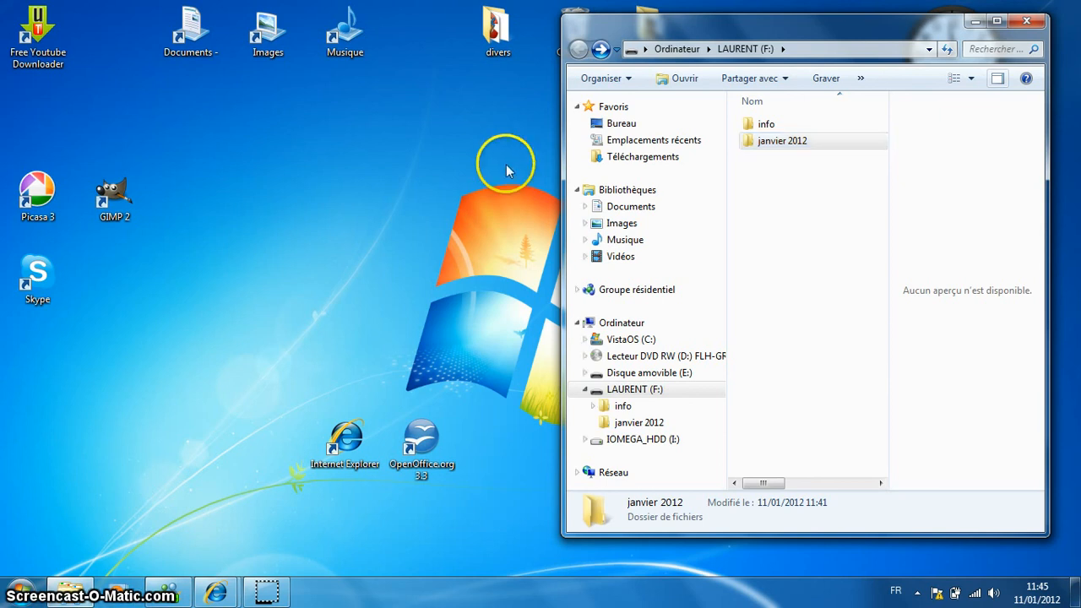
double_click(265, 33)
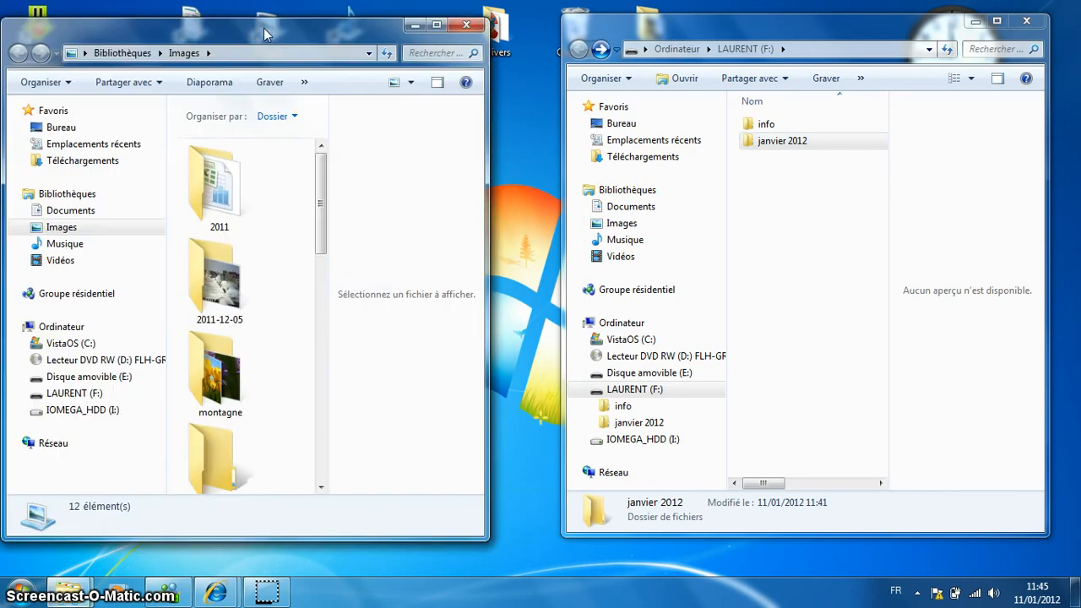
left_click(306, 247)
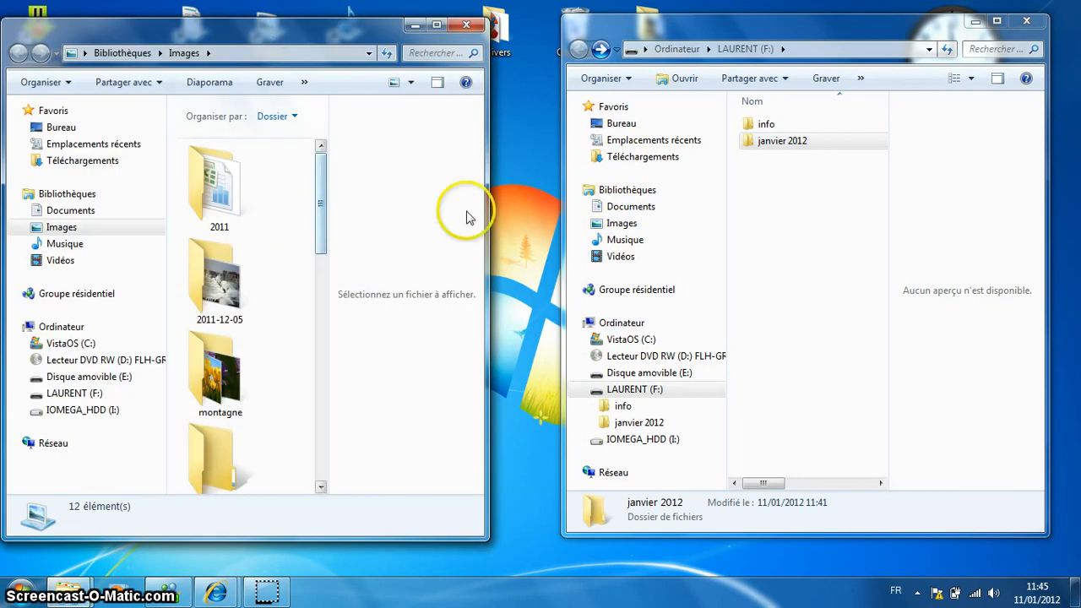
Step: Copy the janvier 2012 folder from the USB drive into the Images library and open the copied folder
left_click(750, 146)
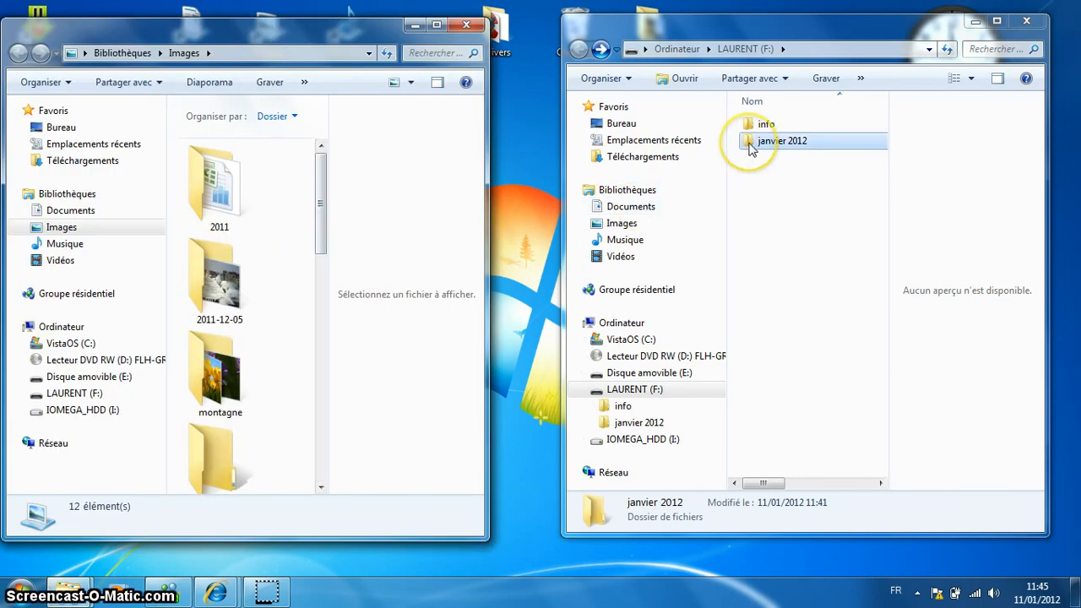
left_click_drag(751, 147, 292, 216)
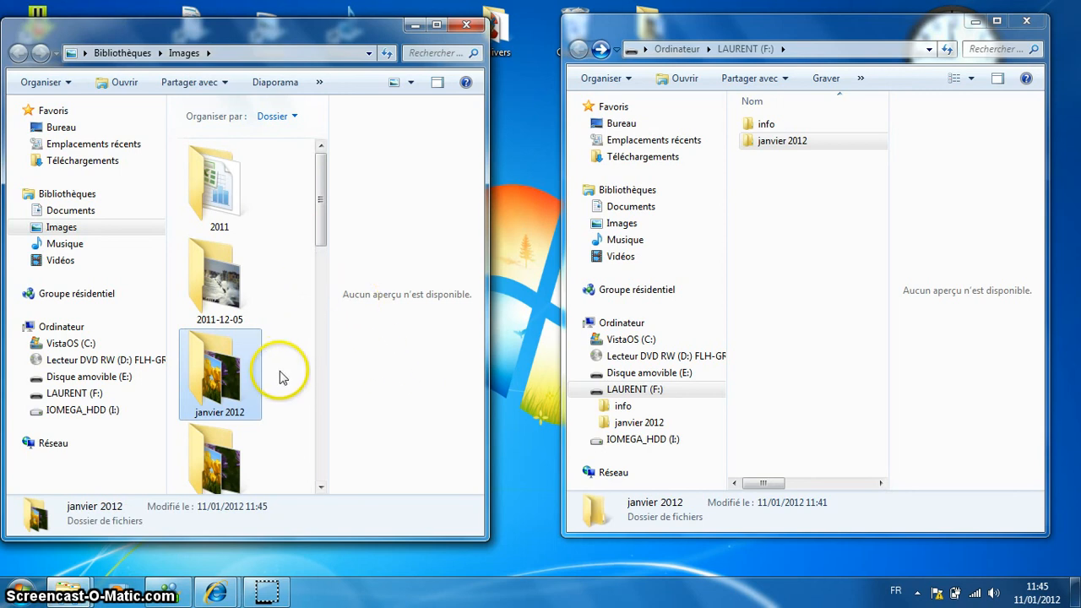
left_click(206, 378)
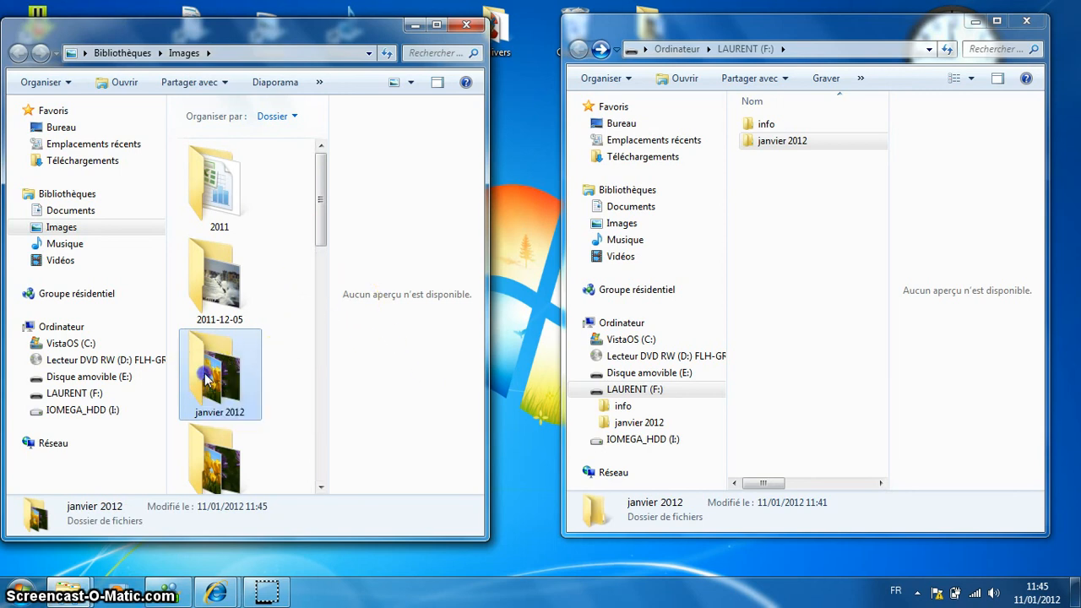
double_click(206, 378)
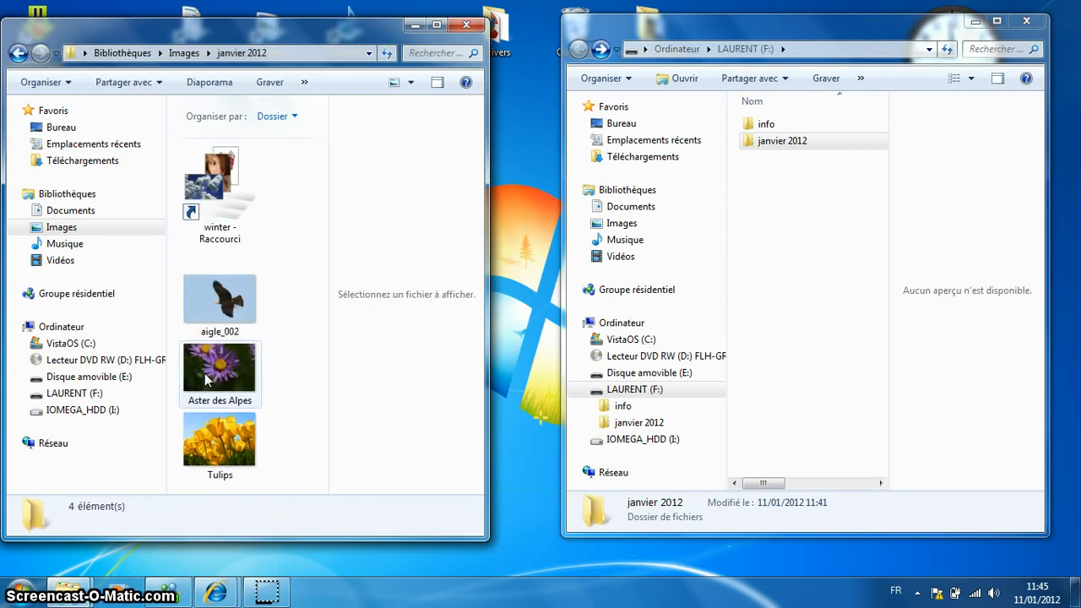